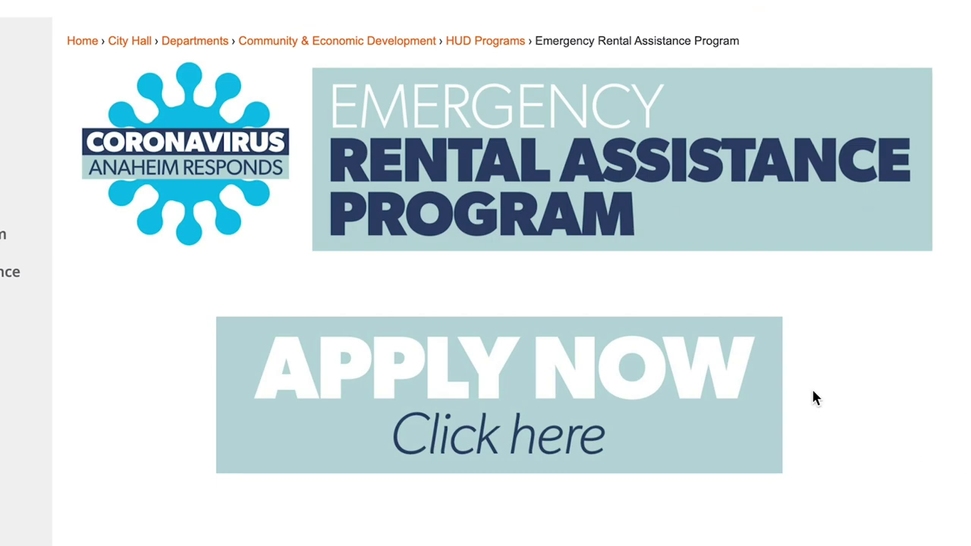
# Step: Register a new portal account with the applicant's email and a confirmed password
pyautogui.click(618, 428)
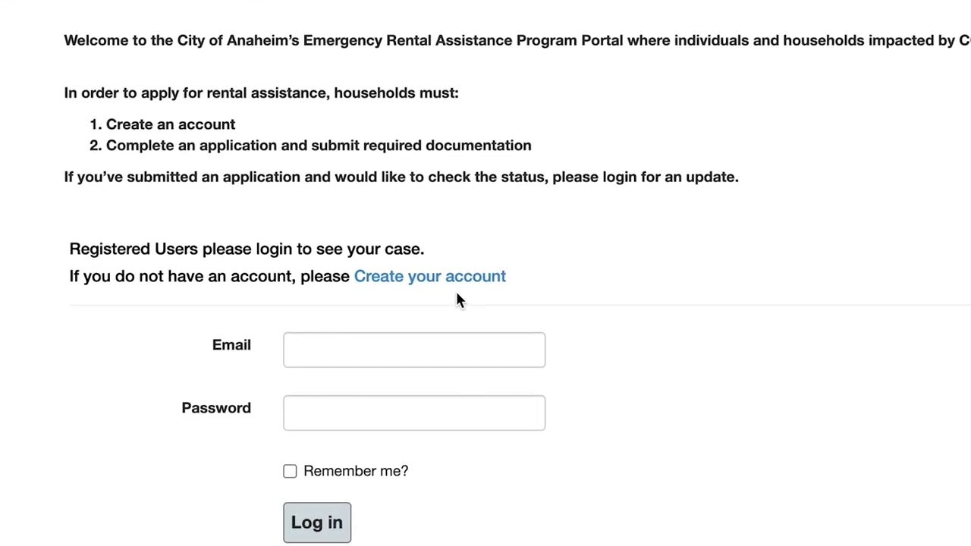
pyautogui.click(437, 304)
pyautogui.press('Tab')
pyautogui.write('••••••••••')
pyautogui.press('Tab')
pyautogui.write('••••••••••')
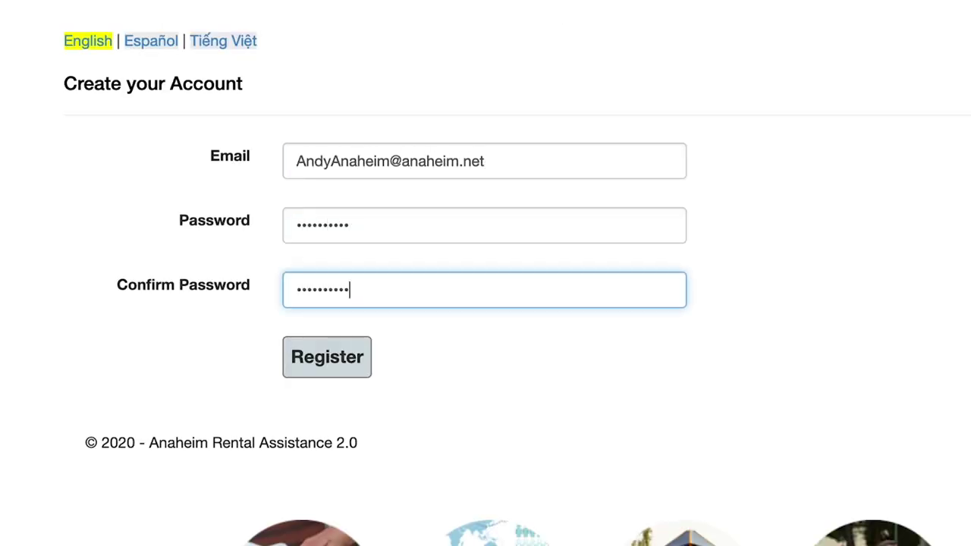
pyautogui.click(350, 361)
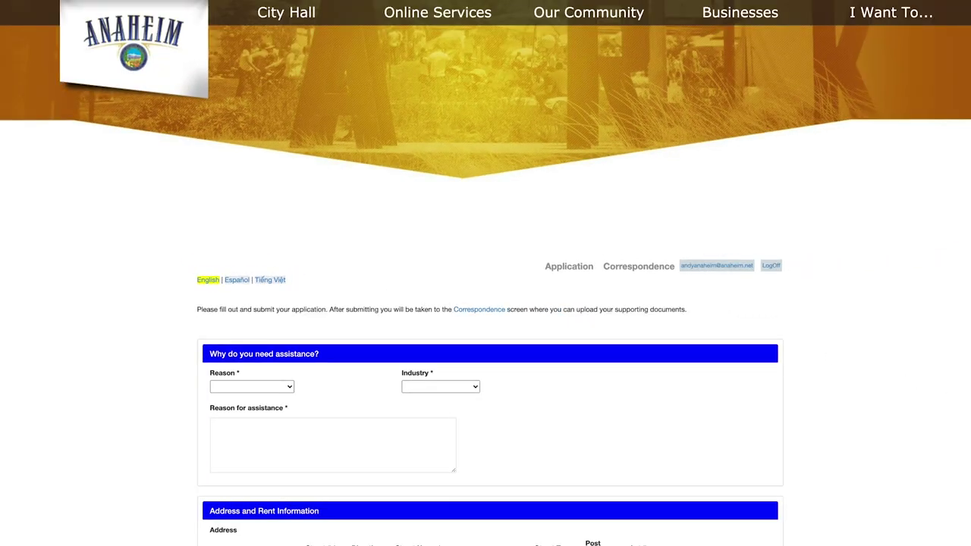
# Step: Choose Loss of job as the reason for needing assistance
pyautogui.scroll(-2, 485, 303)
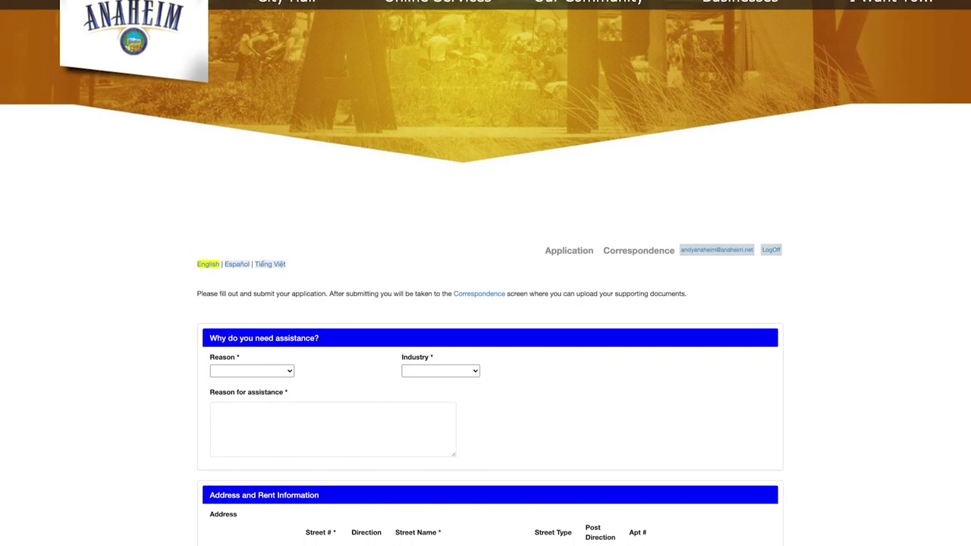
pyautogui.scroll(-4, 486, 304)
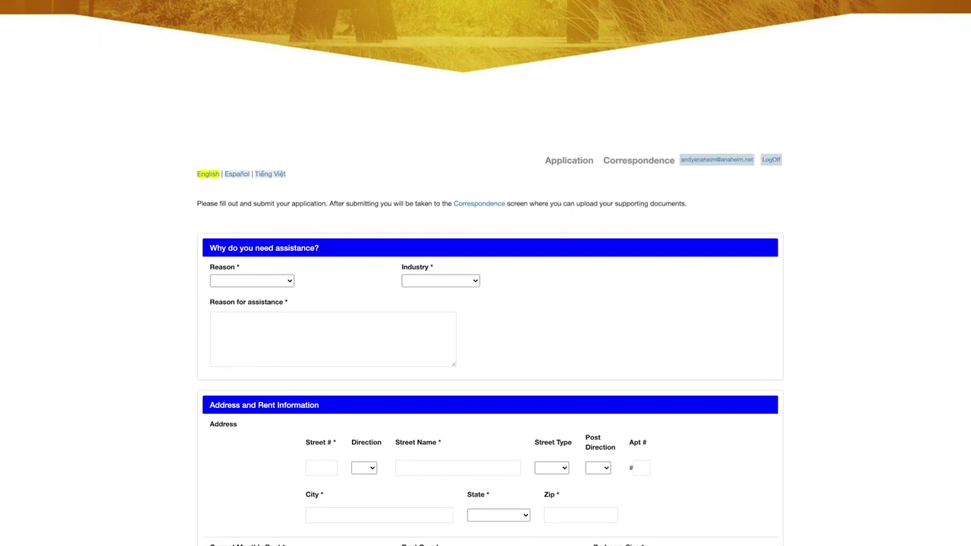
pyautogui.scroll(-1, 486, 304)
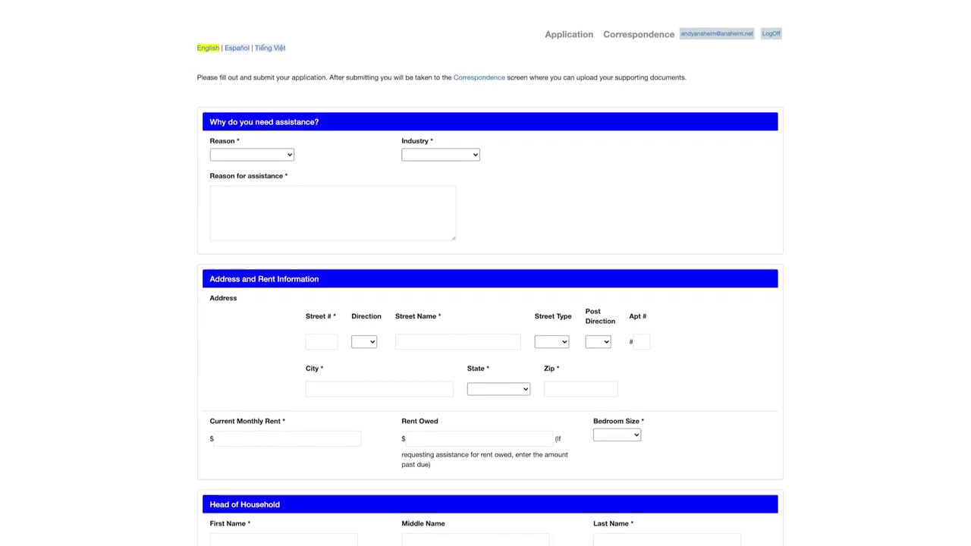
pyautogui.scroll(-2, 513, 151)
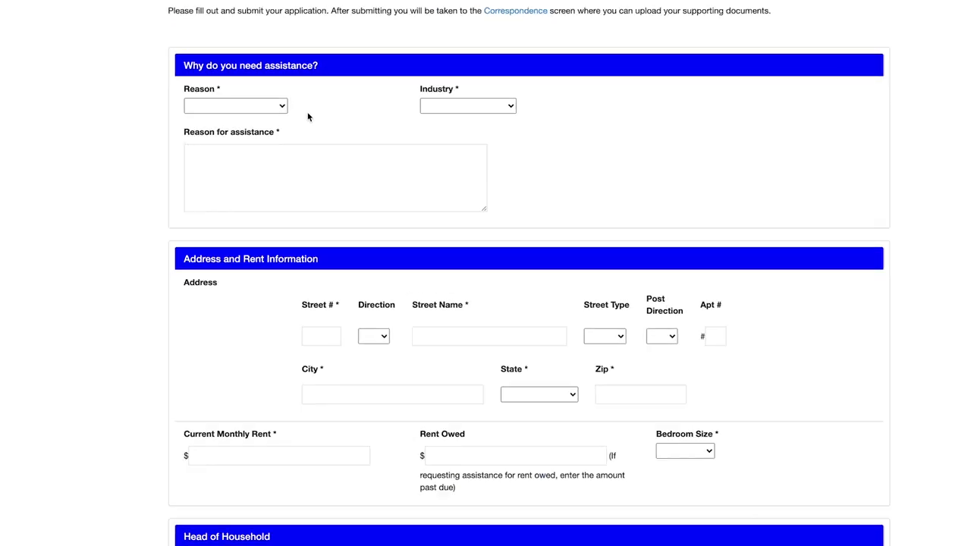
pyautogui.click(289, 97)
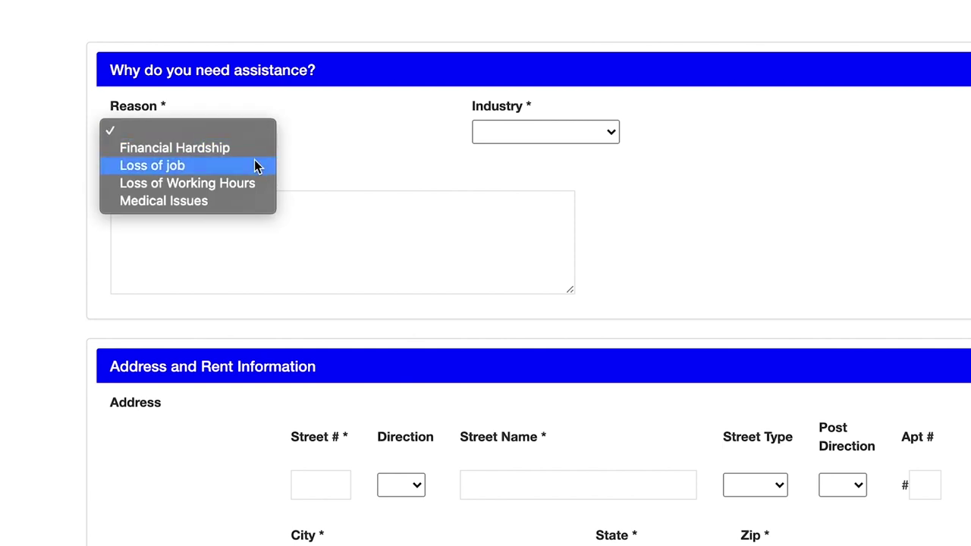
pyautogui.click(255, 166)
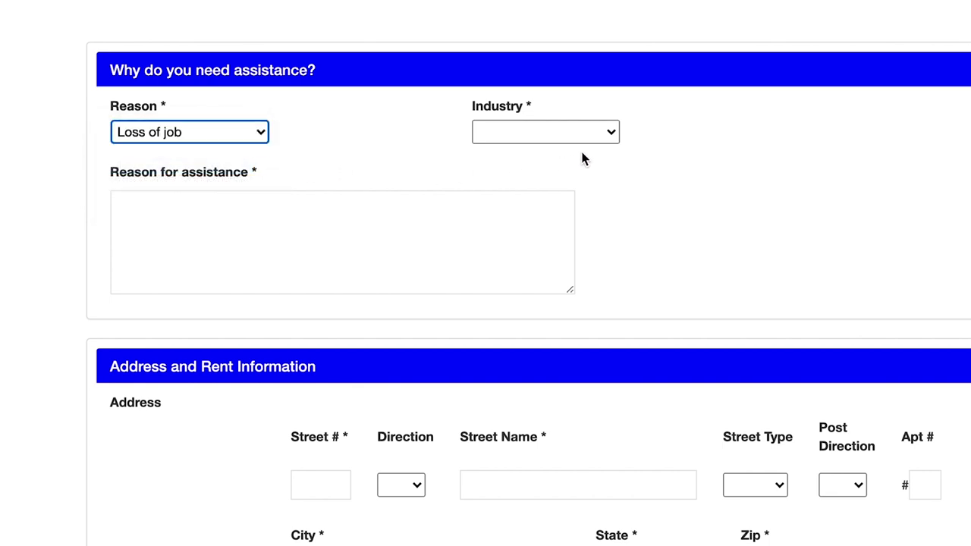
# Step: Set the industry to Government and explain 'I lost my job'
pyautogui.click(610, 139)
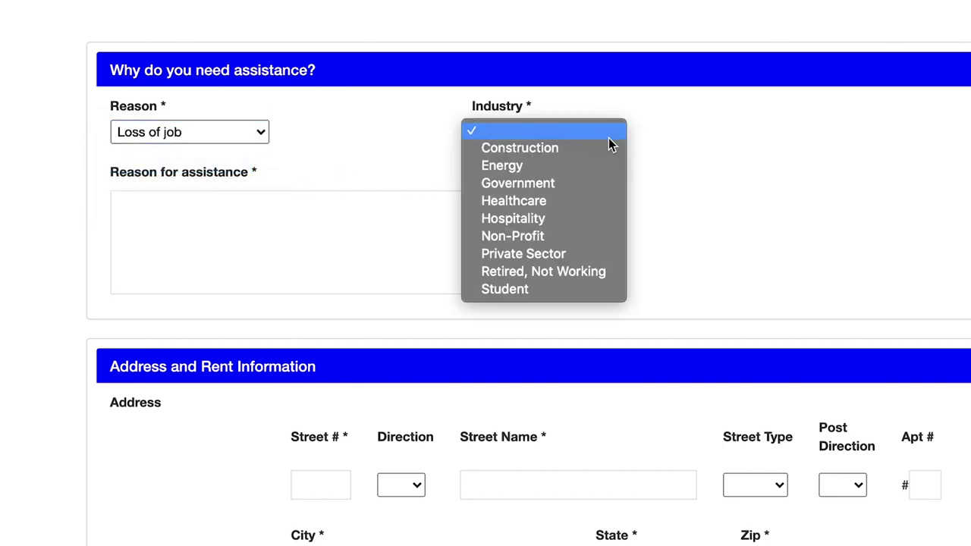
pyautogui.click(597, 183)
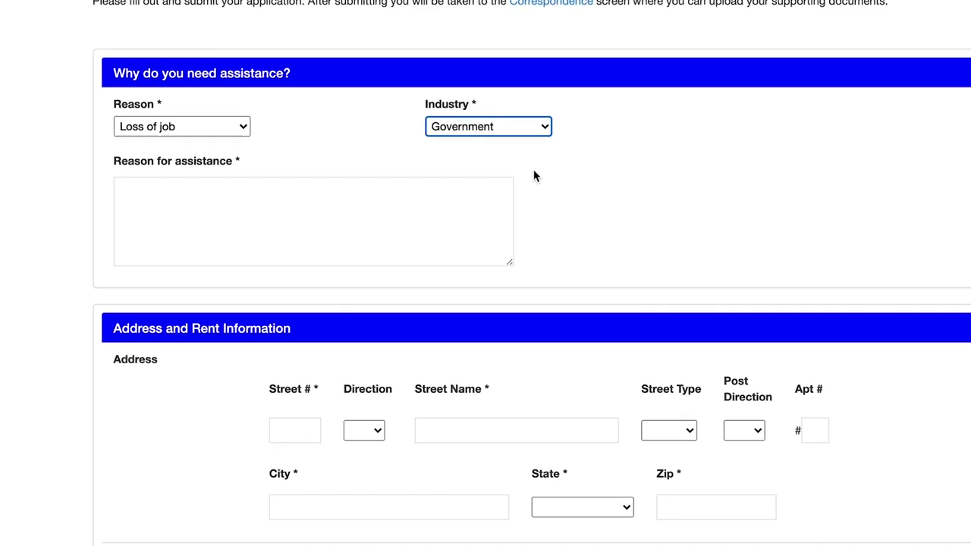
pyautogui.press('Tab')
pyautogui.write('I lost my job')
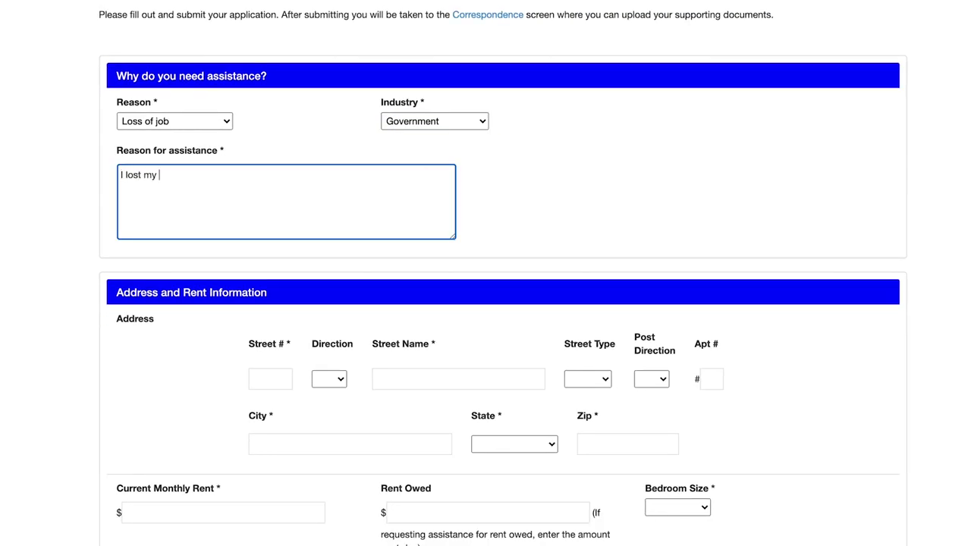
pyautogui.press('Tab')
# Step: Enter the rental unit's street address with direction S, type BLVD, city, state California and zip
pyautogui.write('200')
pyautogui.press('Tab')
pyautogui.press('s')
pyautogui.press('Tab')
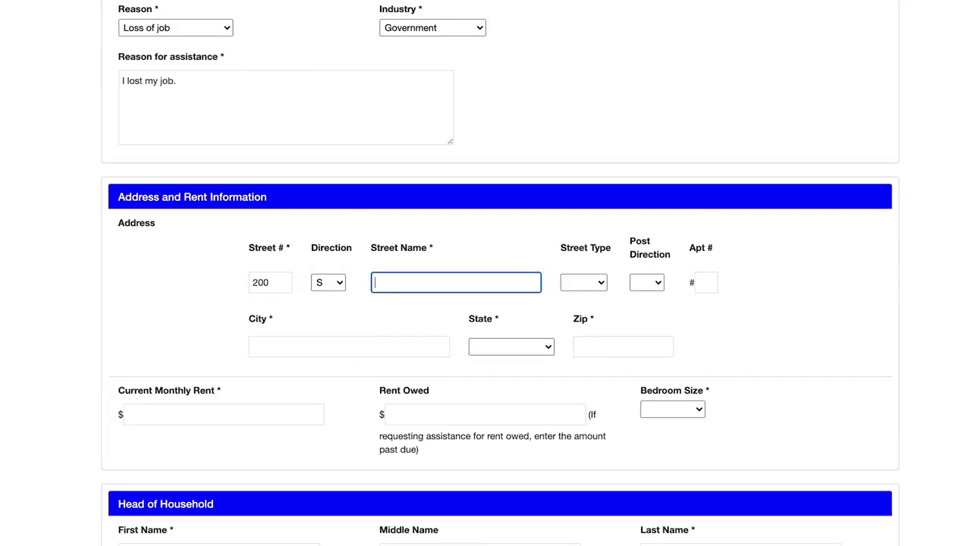
pyautogui.write('Anaheim')
pyautogui.click(595, 283)
pyautogui.click(598, 306)
pyautogui.press('Tab')
pyautogui.press('Tab')
pyautogui.press('Tab')
pyautogui.write('Anaheim')
pyautogui.press('Tab')
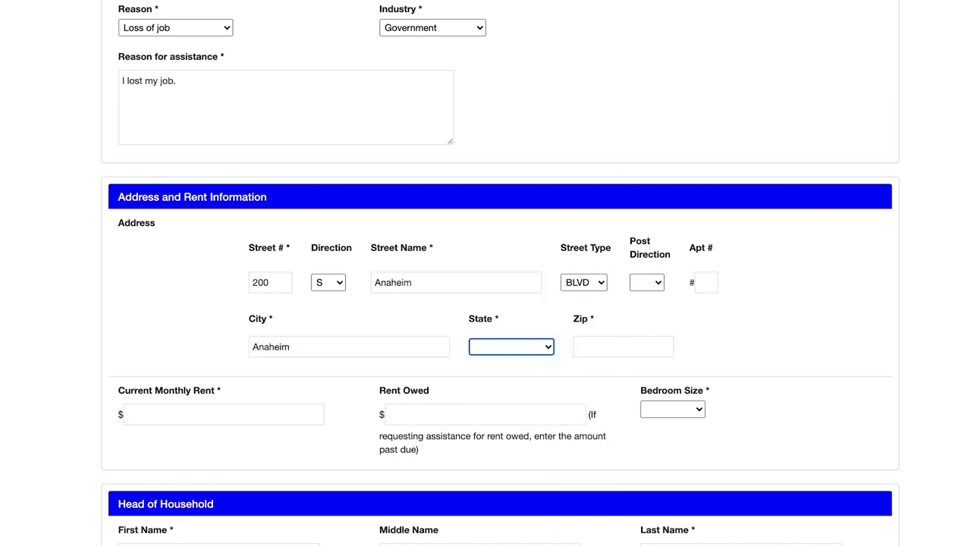
pyautogui.press('c')
pyautogui.press('Tab')
pyautogui.write('92805')
# Step: Enter monthly rent 2000, rent owed 2100 and a 1-bedroom unit size
pyautogui.press('Tab')
pyautogui.write('2000')
pyautogui.press('Tab')
pyautogui.write('2100')
pyautogui.press('Tab')
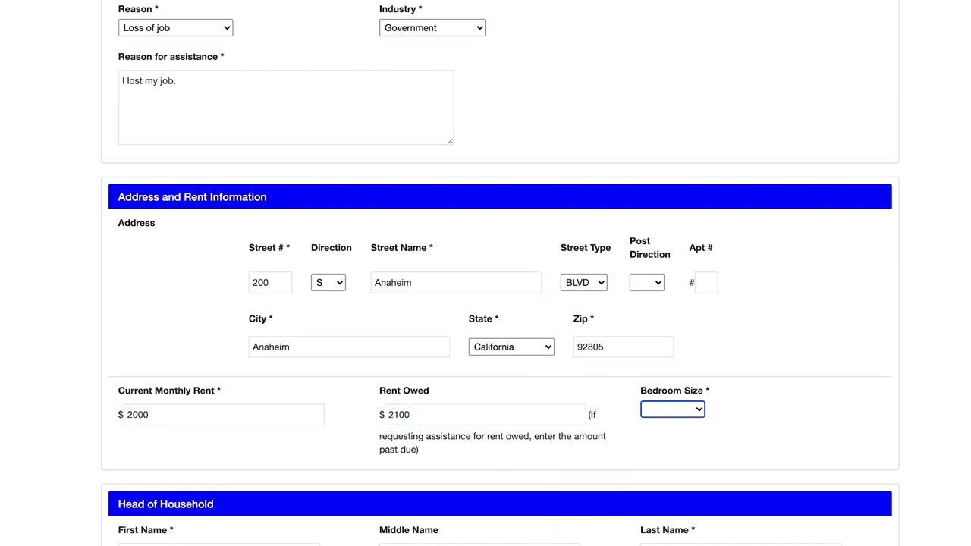
pyautogui.press('1')
pyautogui.press('Tab')
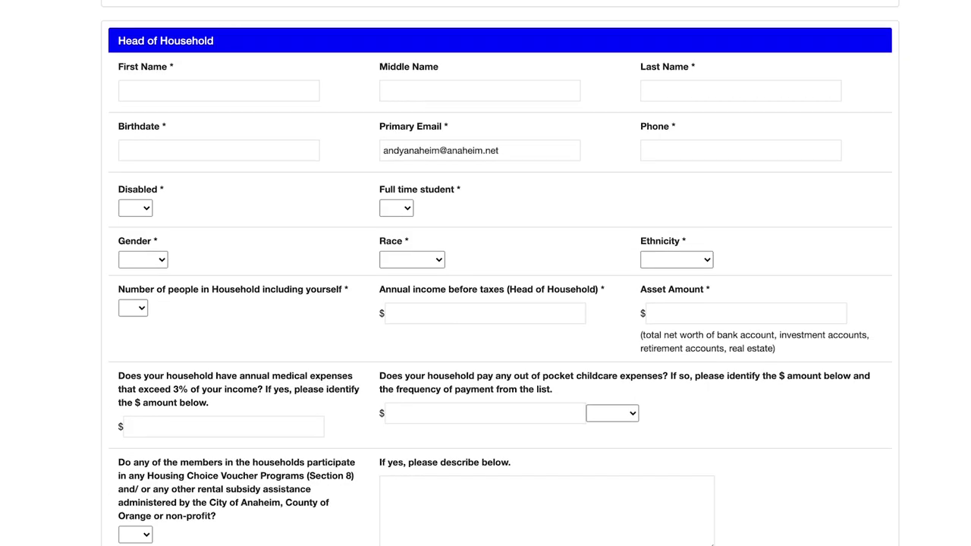
pyautogui.write('Andy')
pyautogui.press('Tab')
pyautogui.press('Tab')
pyautogui.write('Anaheim')
pyautogui.press('Tab')
pyautogui.write('09/01/1980')
pyautogui.press('Tab')
pyautogui.press('Tab')
pyautogui.write('714-555-5555')
# Step: Answer No to disabled and student, choose Male, race Other, Not Hispanic, household size 2, $0 income
pyautogui.press('Tab')
pyautogui.press('n')
pyautogui.press('Tab')
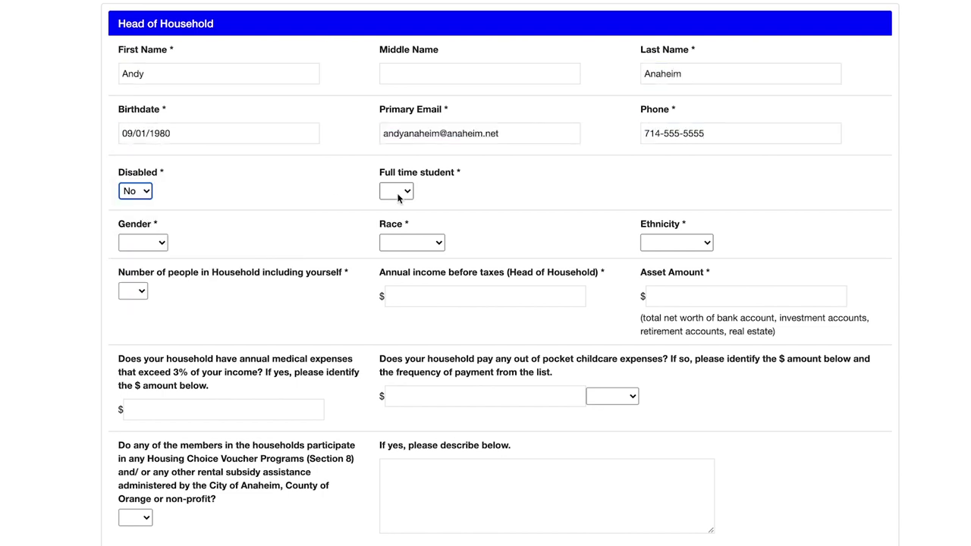
pyautogui.press('n')
pyautogui.press('Tab')
pyautogui.press('space')
pyautogui.press('Down')
pyautogui.press('Return')
pyautogui.press('Tab')
pyautogui.press('space')
pyautogui.press('o')
pyautogui.press('Return')
pyautogui.press('Tab')
pyautogui.press('space')
pyautogui.press('n')
pyautogui.press('Return')
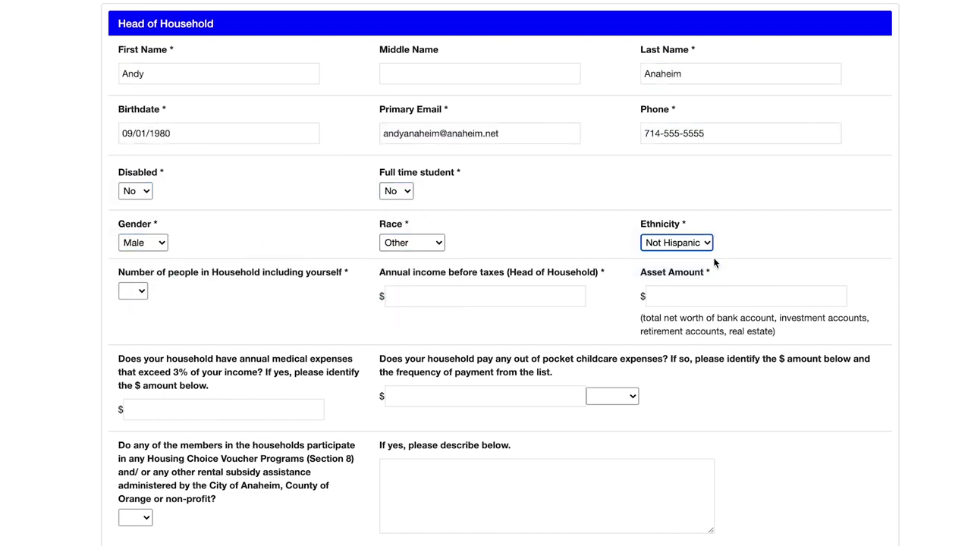
pyautogui.press('Tab')
pyautogui.press('2')
pyautogui.press('Tab')
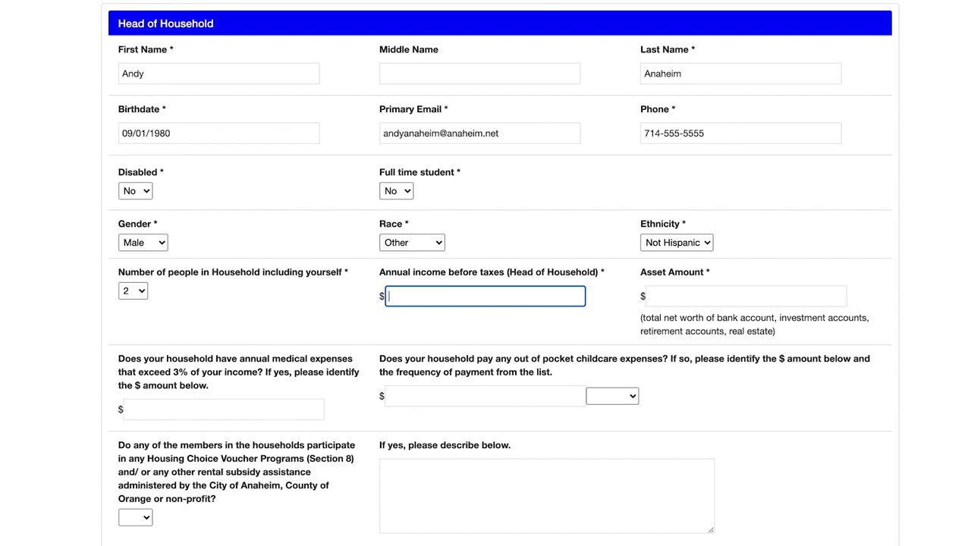
pyautogui.write('0')
pyautogui.press('Tab')
pyautogui.write('0')
# Step: Enter $0 medical and childcare expenses, Yearly childcare frequency, and answer No to Section 8
pyautogui.scroll(1, 500, 276)
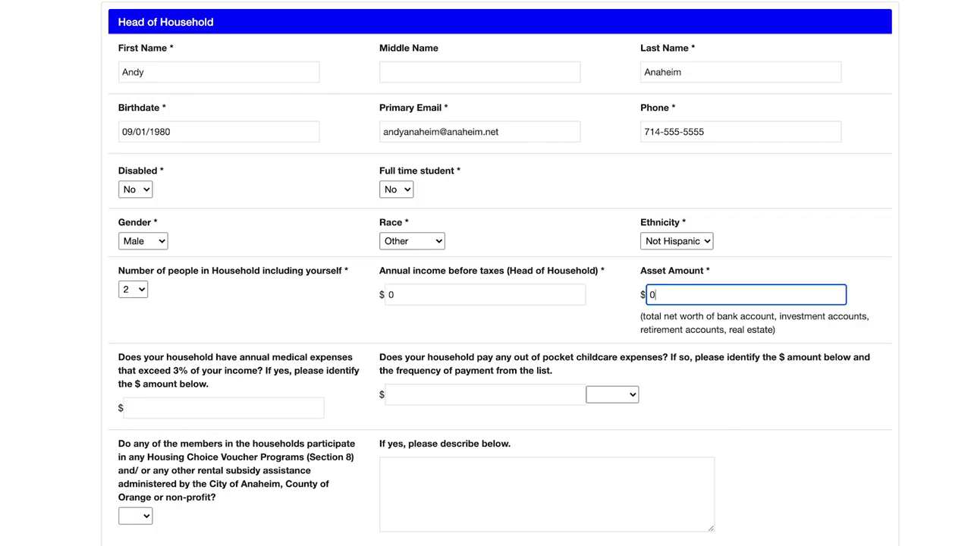
pyautogui.press('Tab')
pyautogui.scroll(-2, 486, 304)
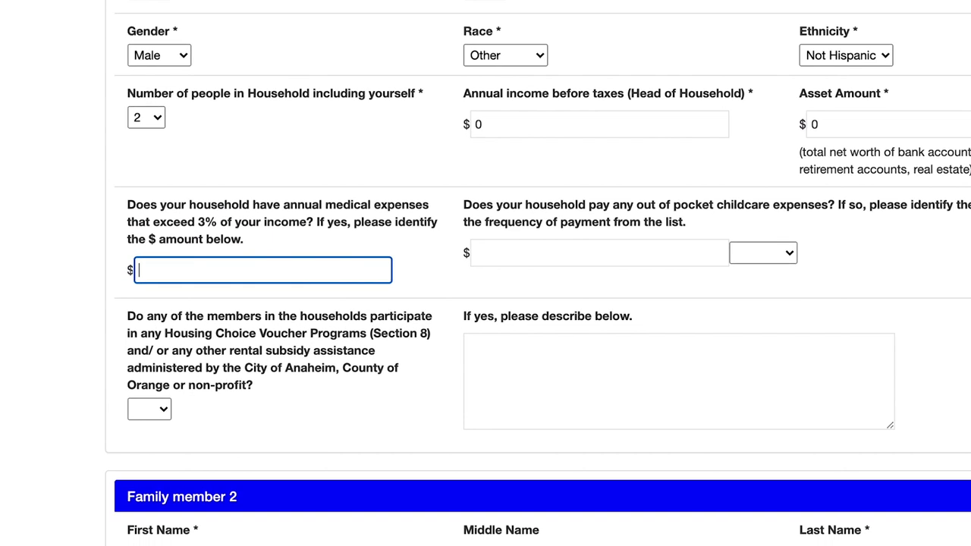
pyautogui.write('0')
pyautogui.press('Tab')
pyautogui.write('0')
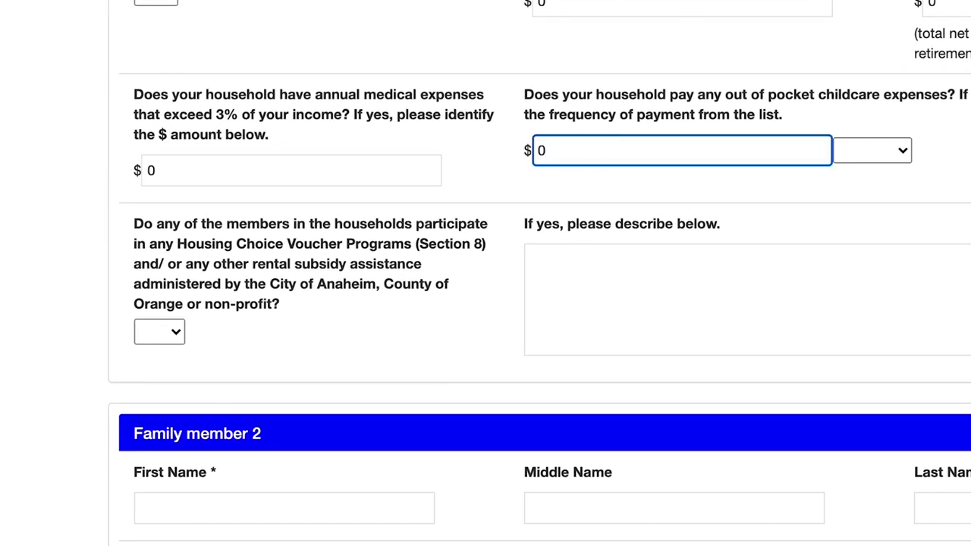
pyautogui.click(907, 158)
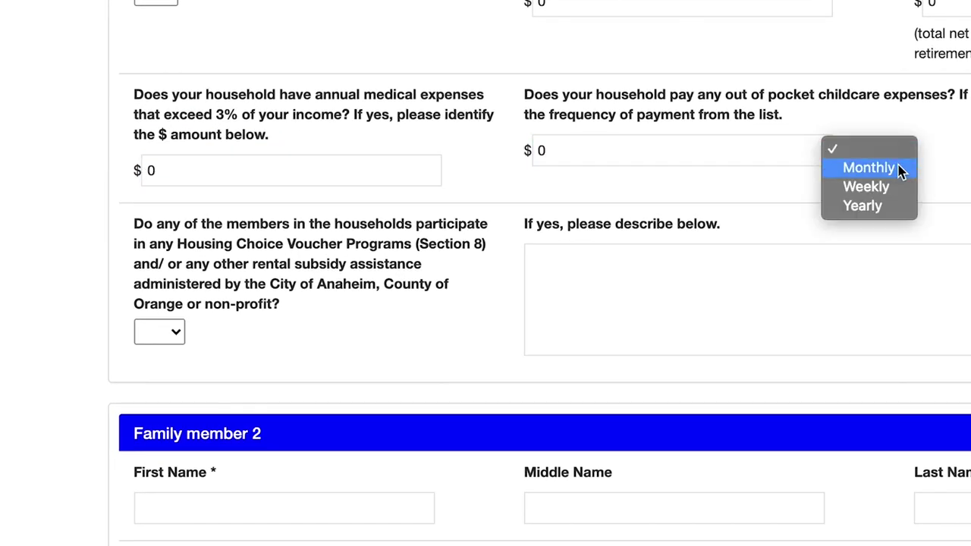
pyautogui.click(887, 206)
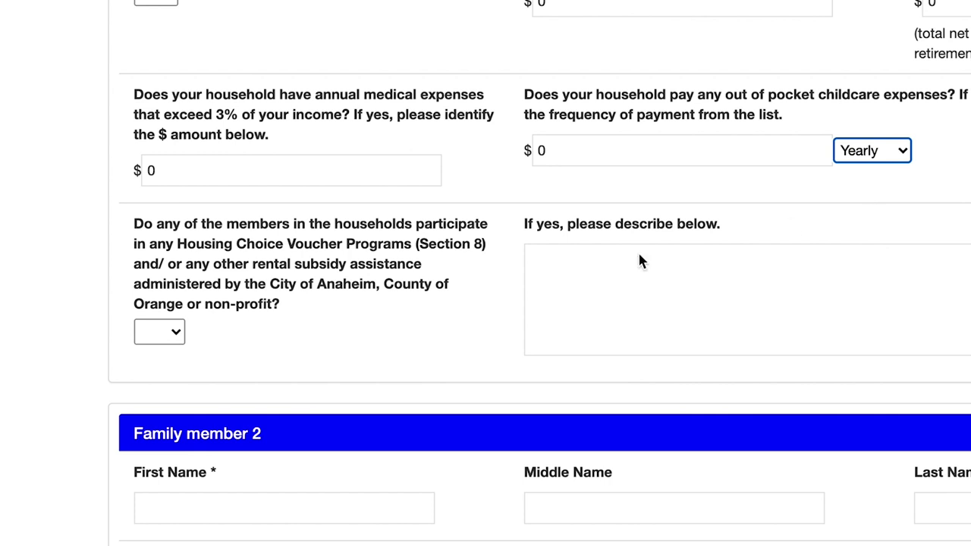
pyautogui.click(173, 332)
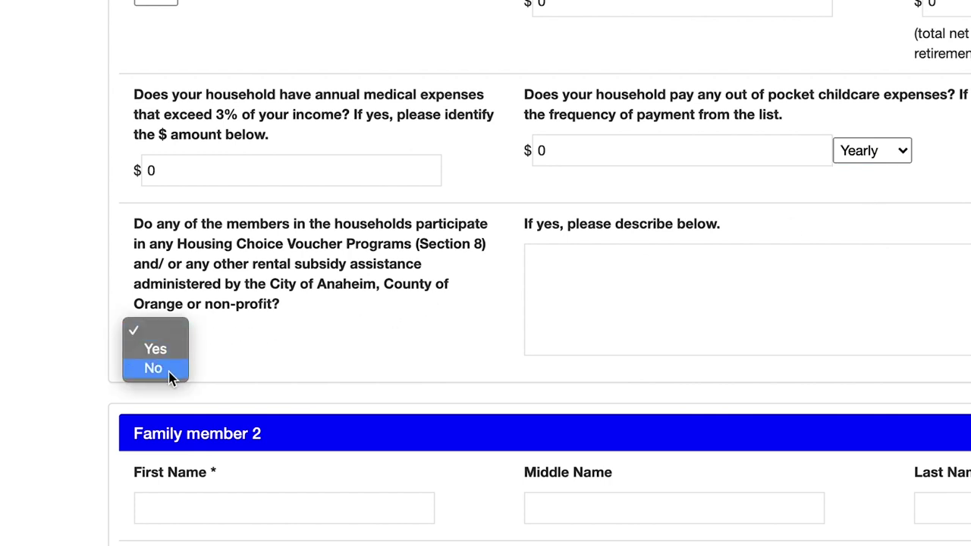
pyautogui.click(167, 370)
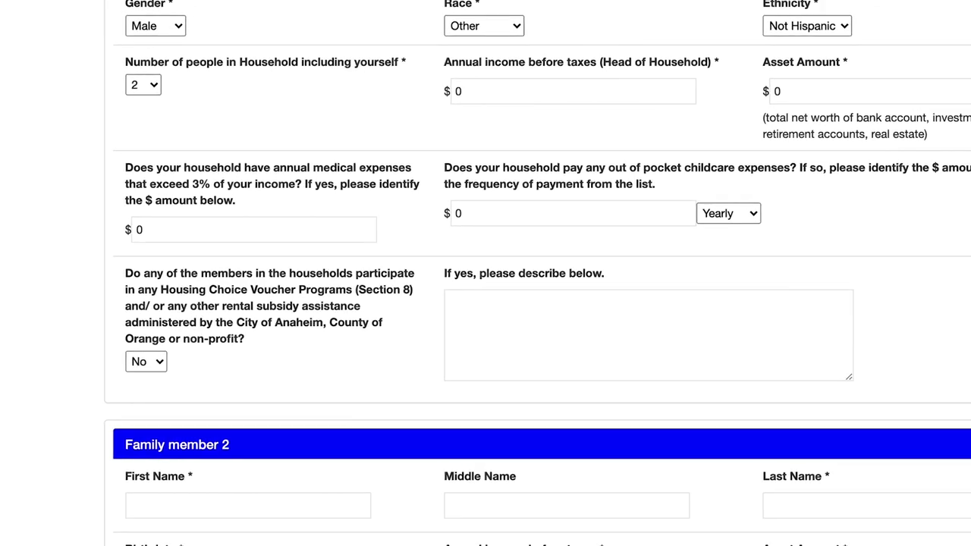
# Step: Enter family member 2's name, birthdate 09/01/1980, $0 income and assets, as spouse
pyautogui.scroll(-6, 500, 273)
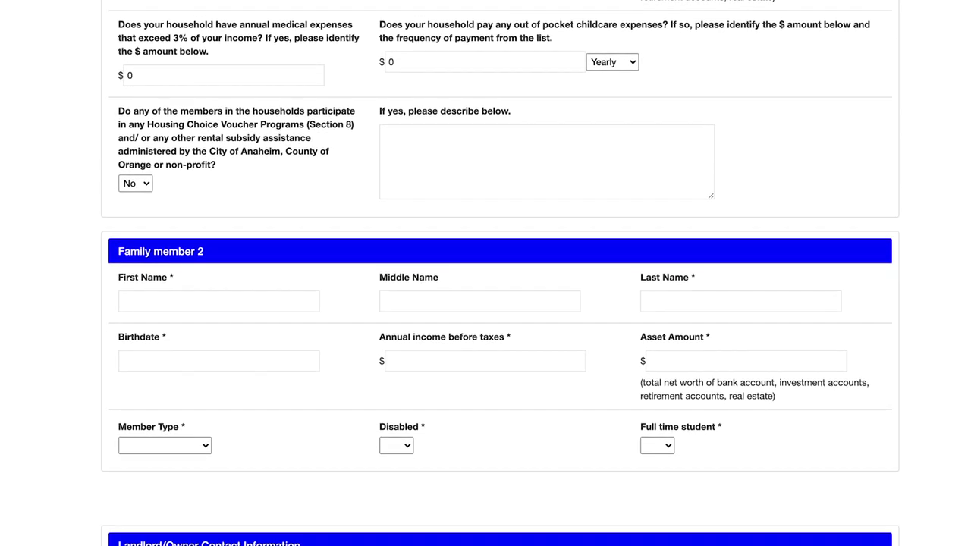
pyautogui.click(218, 79)
pyautogui.write('Anna\tA\tAnaham\t09/01/1980\t0\t0\ts')
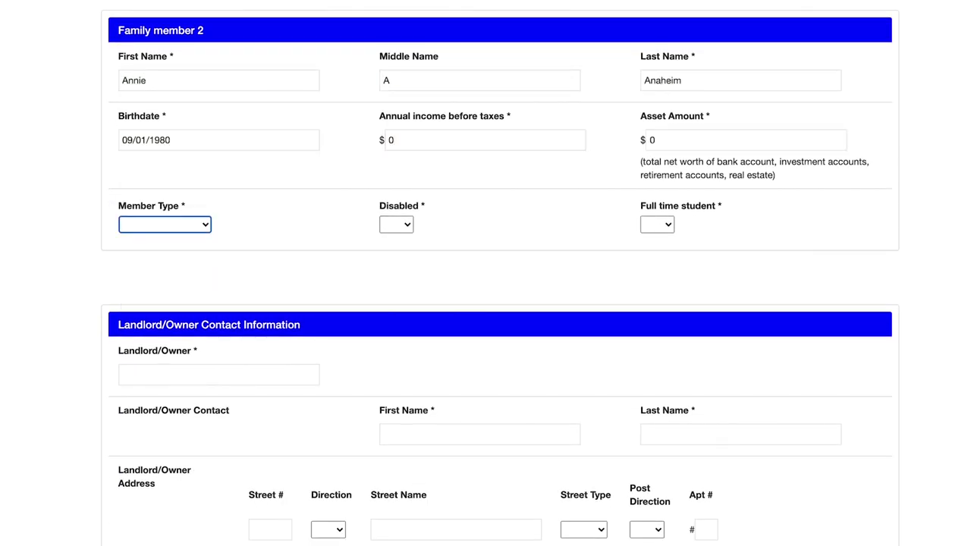
pyautogui.click(396, 223)
# Step: Mark family member 2 as not disabled and not a full-time student
pyautogui.click(397, 248)
pyautogui.click(657, 224)
pyautogui.click(658, 247)
pyautogui.scroll(-2, 486, 303)
# Step: Enter the landlord/owner name and the contact's first and last name
pyautogui.click(241, 219)
pyautogui.scroll(-2, 241, 219)
pyautogui.write('John Doe')
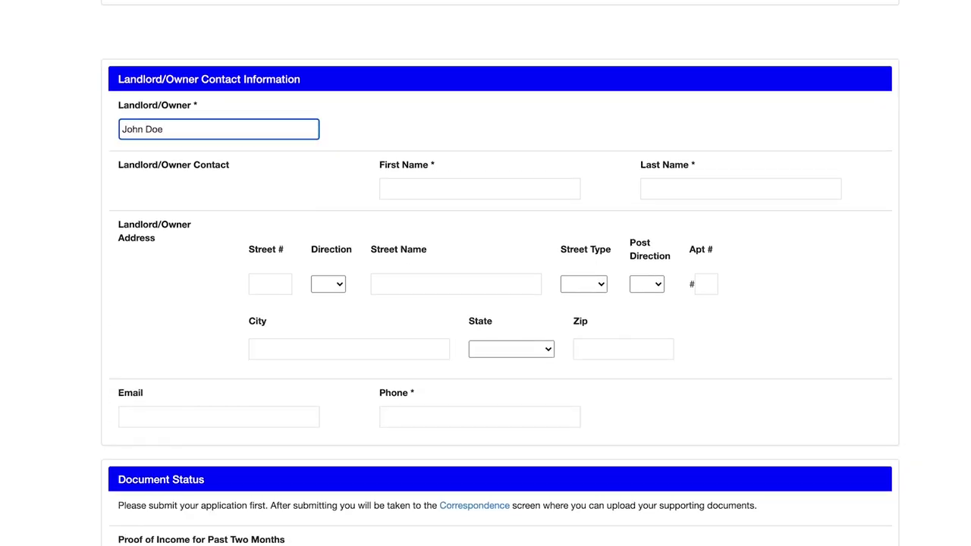
pyautogui.press('Tab')
pyautogui.write('John')
pyautogui.press('Tab')
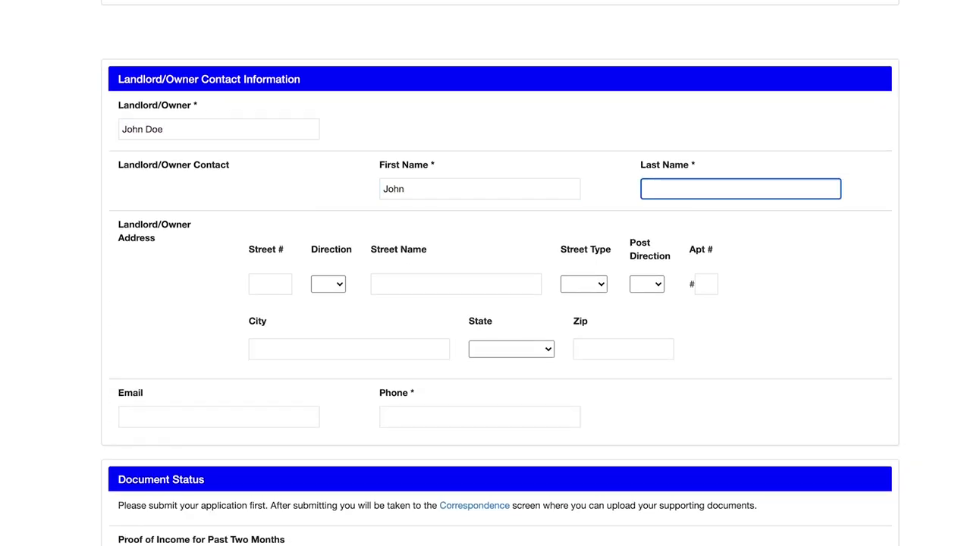
pyautogui.write('Doe')
# Step: Enter the landlord's street address with direction S and street type BLVD
pyautogui.press('Tab')
pyautogui.write('200')
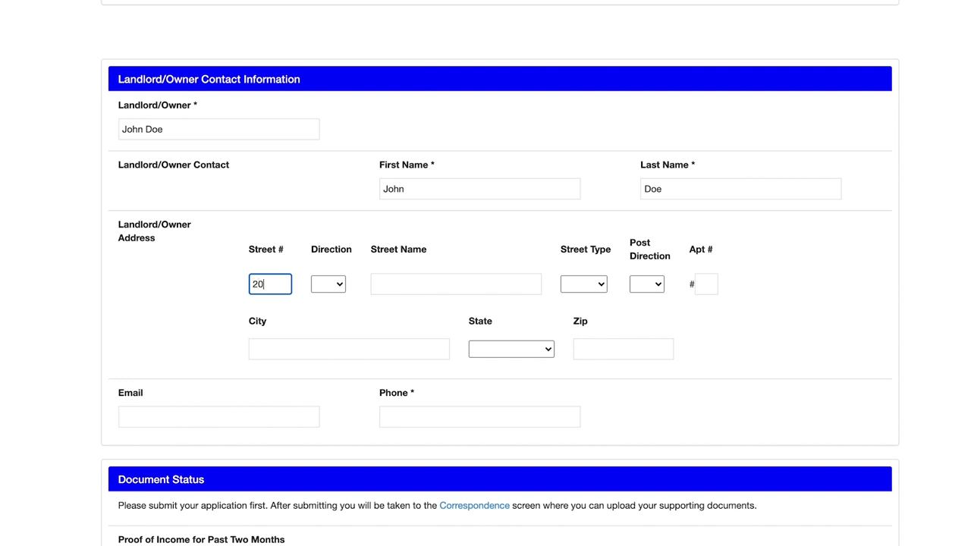
pyautogui.press('Tab')
pyautogui.press('space')
pyautogui.press('s')
pyautogui.press('Return')
pyautogui.click(406, 285)
pyautogui.write('Anaheim')
pyautogui.press('Tab')
pyautogui.press('space')
pyautogui.press('b')
pyautogui.press('Return')
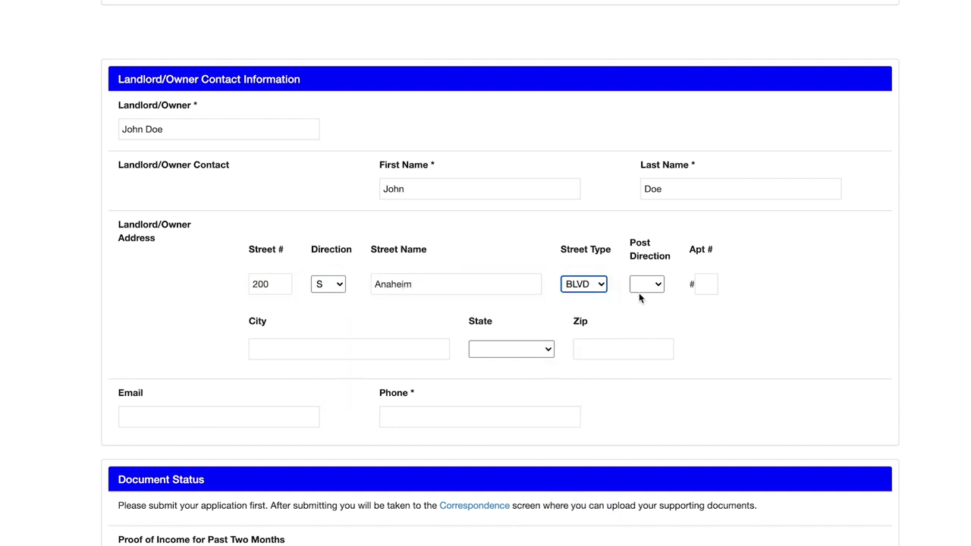
# Step: Fill in the landlord's city, state California and zip code
pyautogui.click(427, 349)
pyautogui.write('Anaheim')
pyautogui.press('Tab')
pyautogui.press('c')
pyautogui.press('Tab')
pyautogui.write('92')
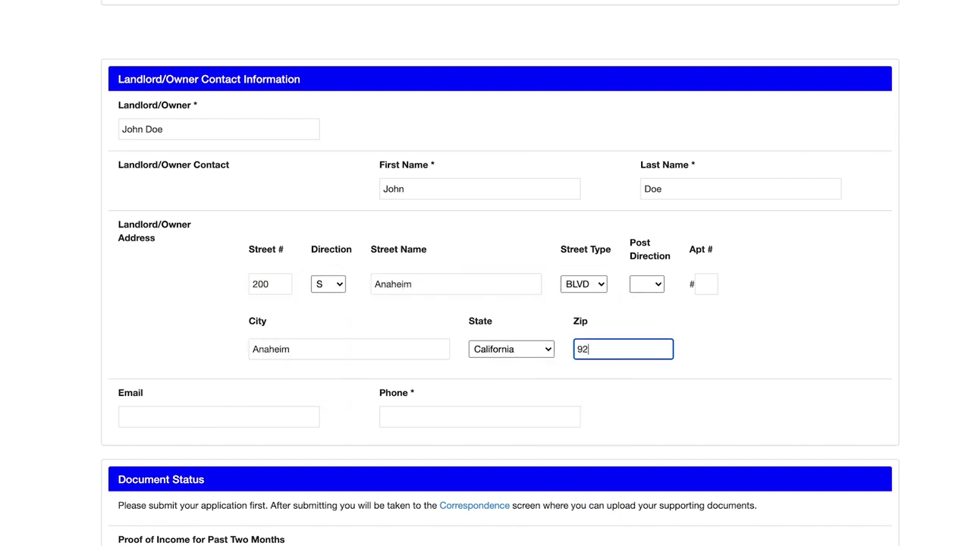
pyautogui.write('805')
# Step: Enter the landlord's email address and phone number
pyautogui.press('Tab')
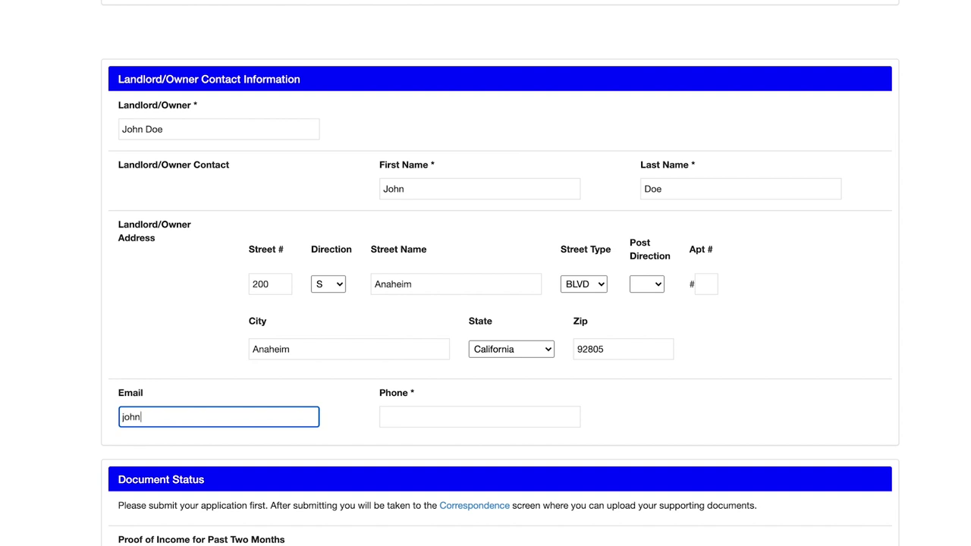
pyautogui.press('Tab')
pyautogui.write('714-555-5555')
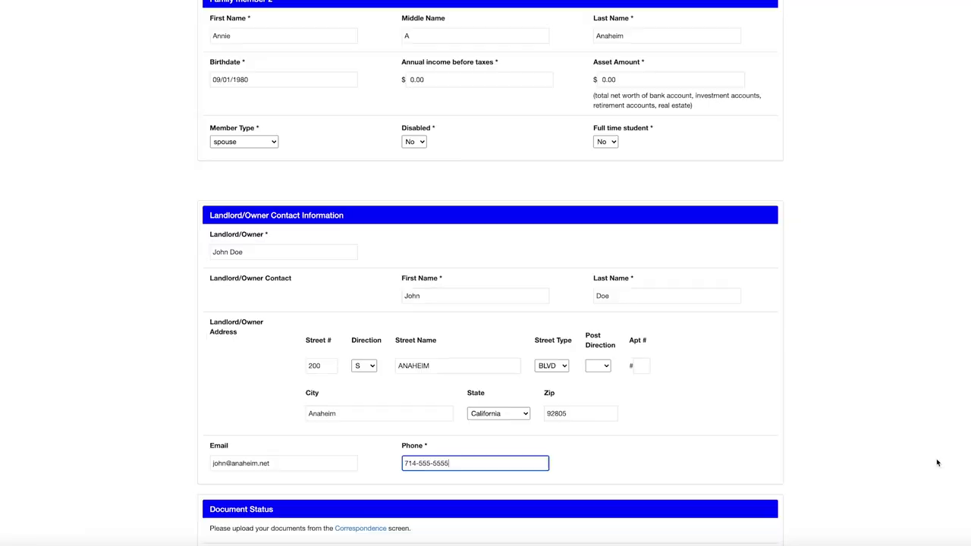
pyautogui.scroll(-4, 937, 462)
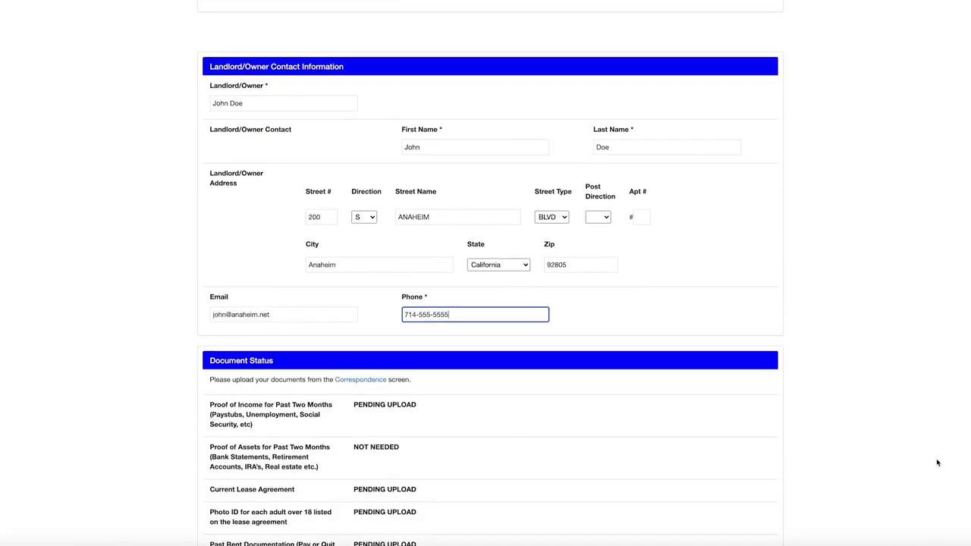
# Step: Scroll past Document Status and Certification and submit the rental assistance application
pyautogui.scroll(-2, 938, 462)
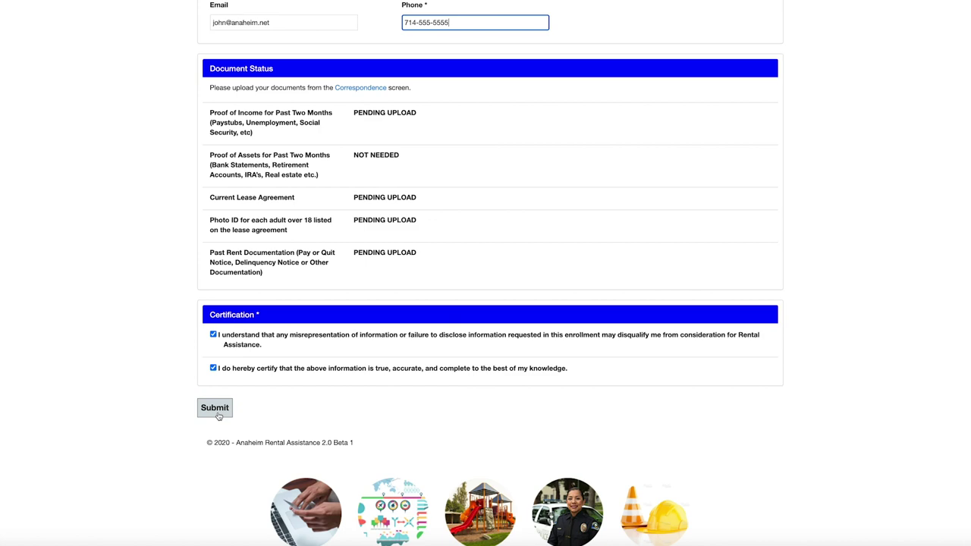
pyautogui.click(218, 414)
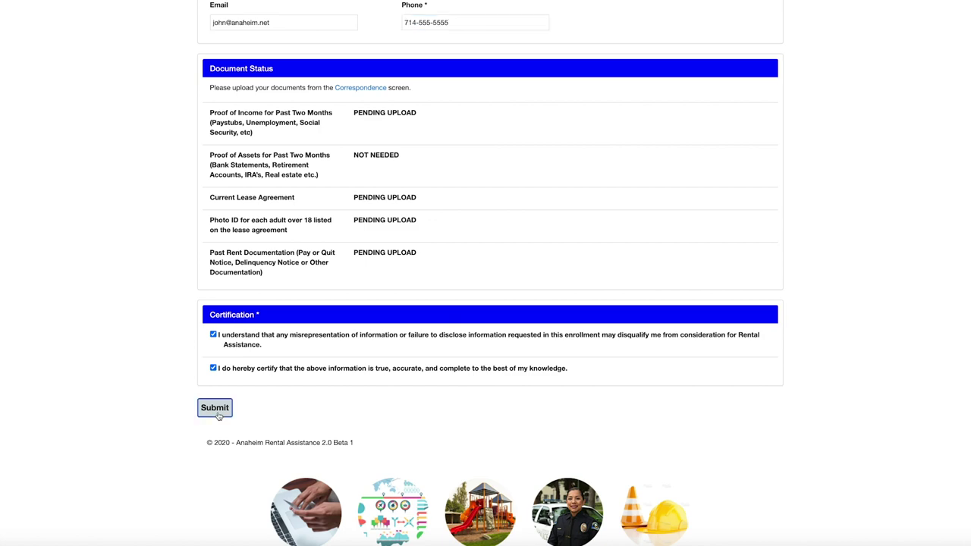
# Step: Pick 'Photo ID for each adult over 18' as the correspondence type and begin a comment
pyautogui.scroll(-2, 956, 520)
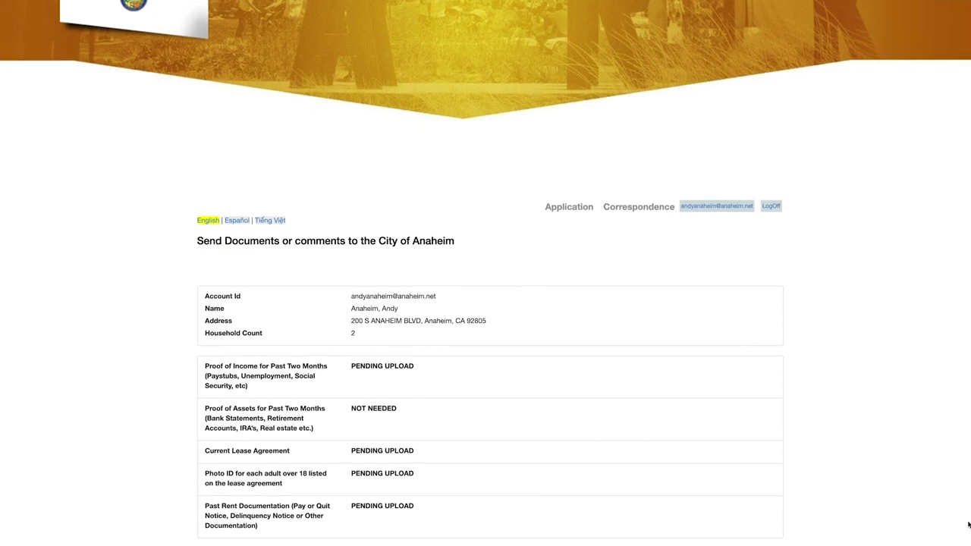
pyautogui.scroll(-3, 963, 524)
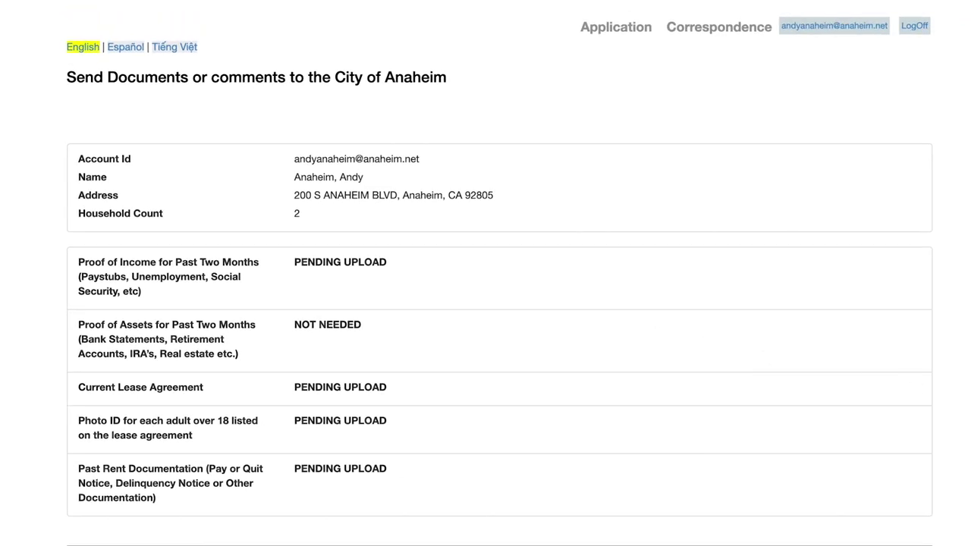
pyautogui.scroll(-5, 486, 304)
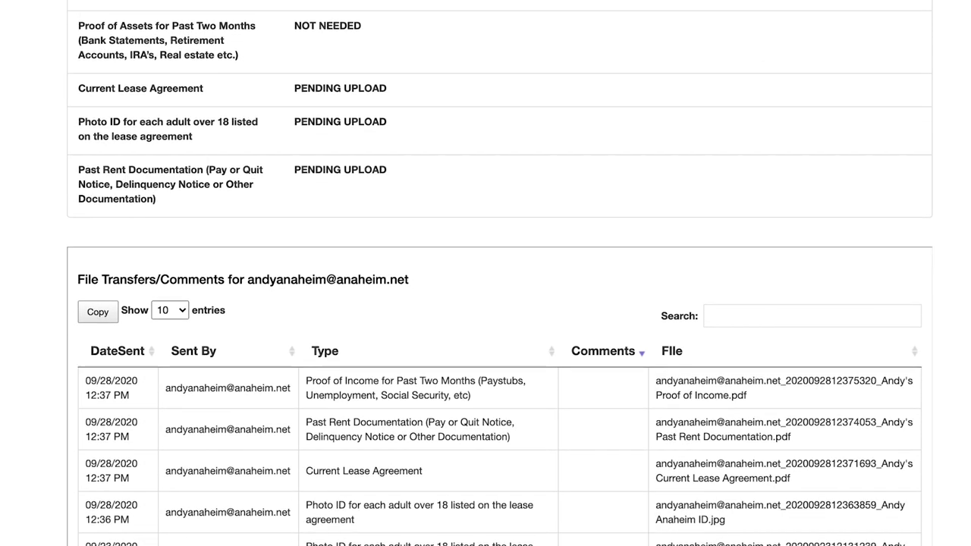
pyautogui.scroll(-7, 486, 303)
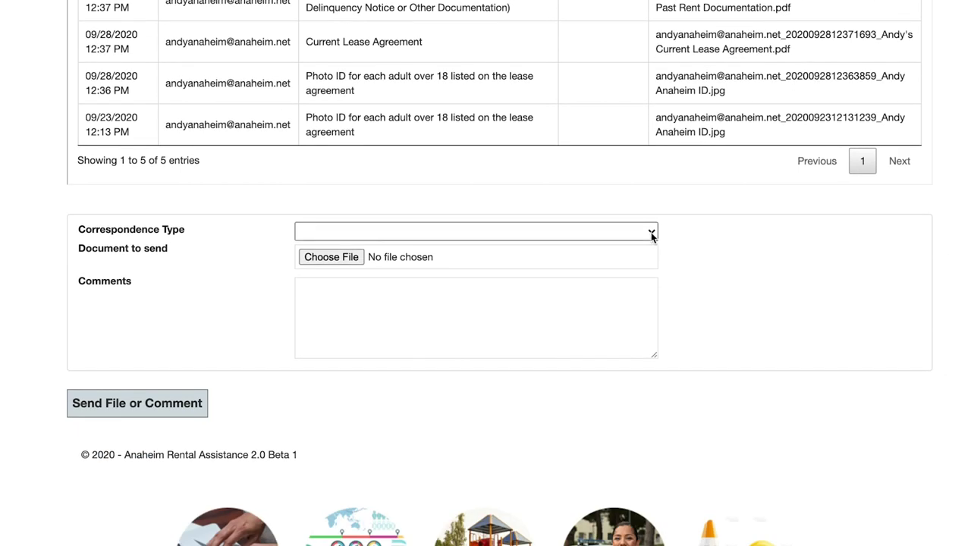
pyautogui.click(651, 231)
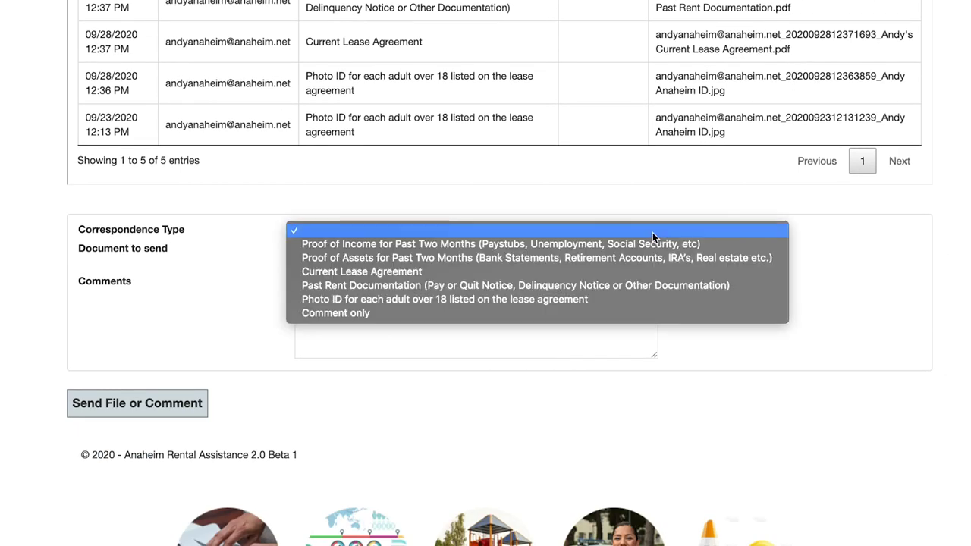
pyautogui.click(754, 303)
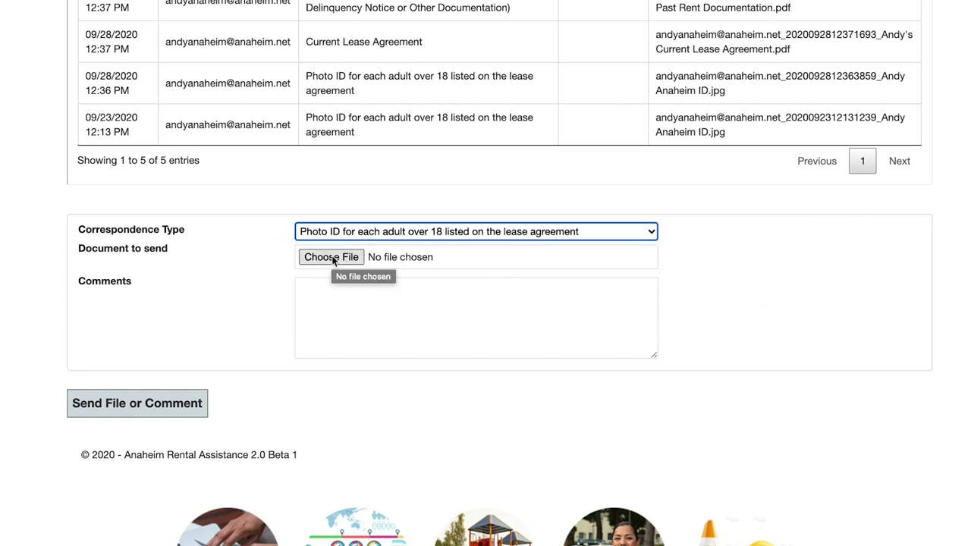
pyautogui.click(329, 290)
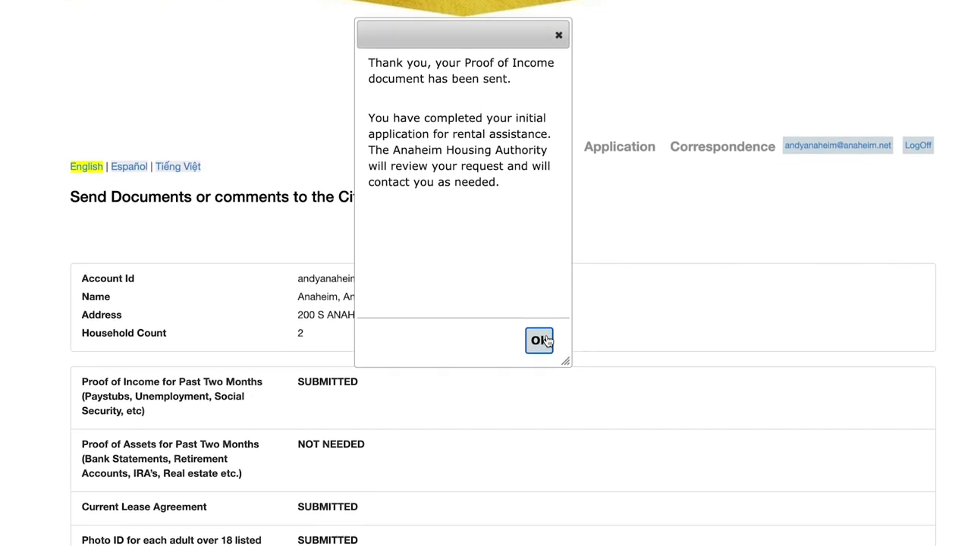
# Step: Dismiss the documents-sent confirmation with OK
pyautogui.click(540, 359)
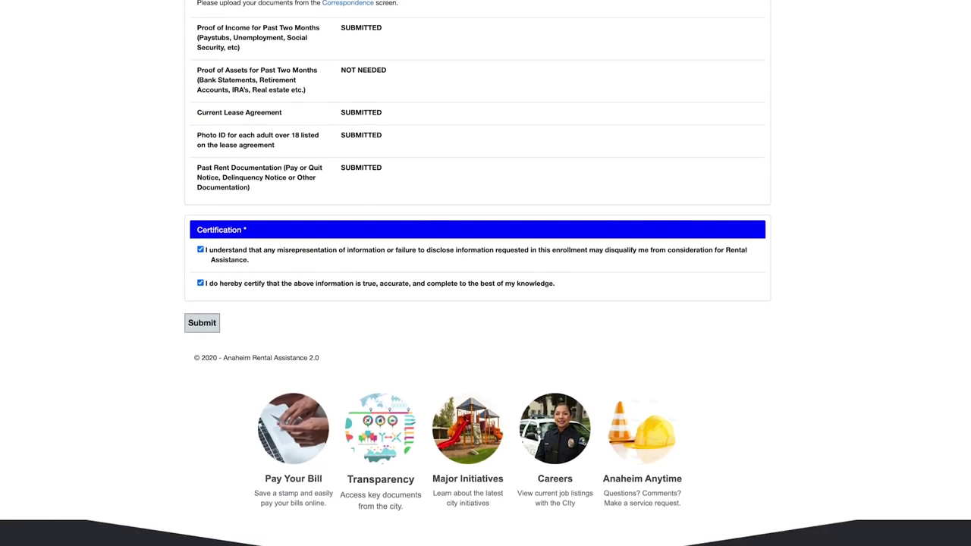
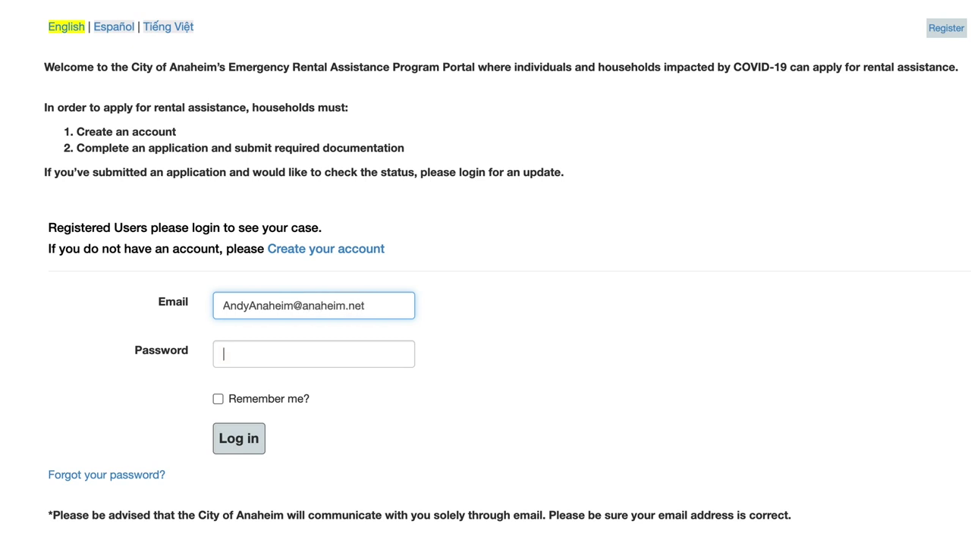
# Step: Enter the account's email and password on the login page
pyautogui.press('Tab')
pyautogui.write('••••••••••')
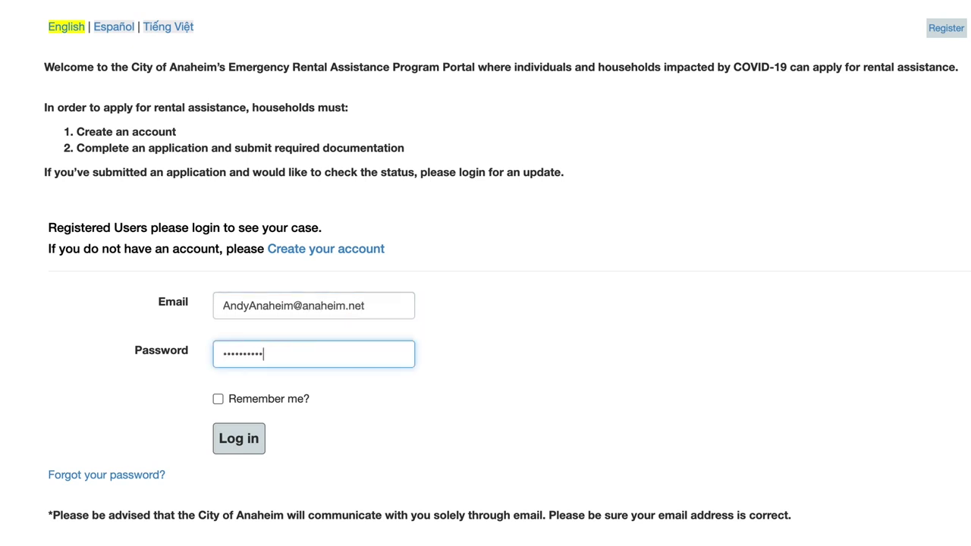